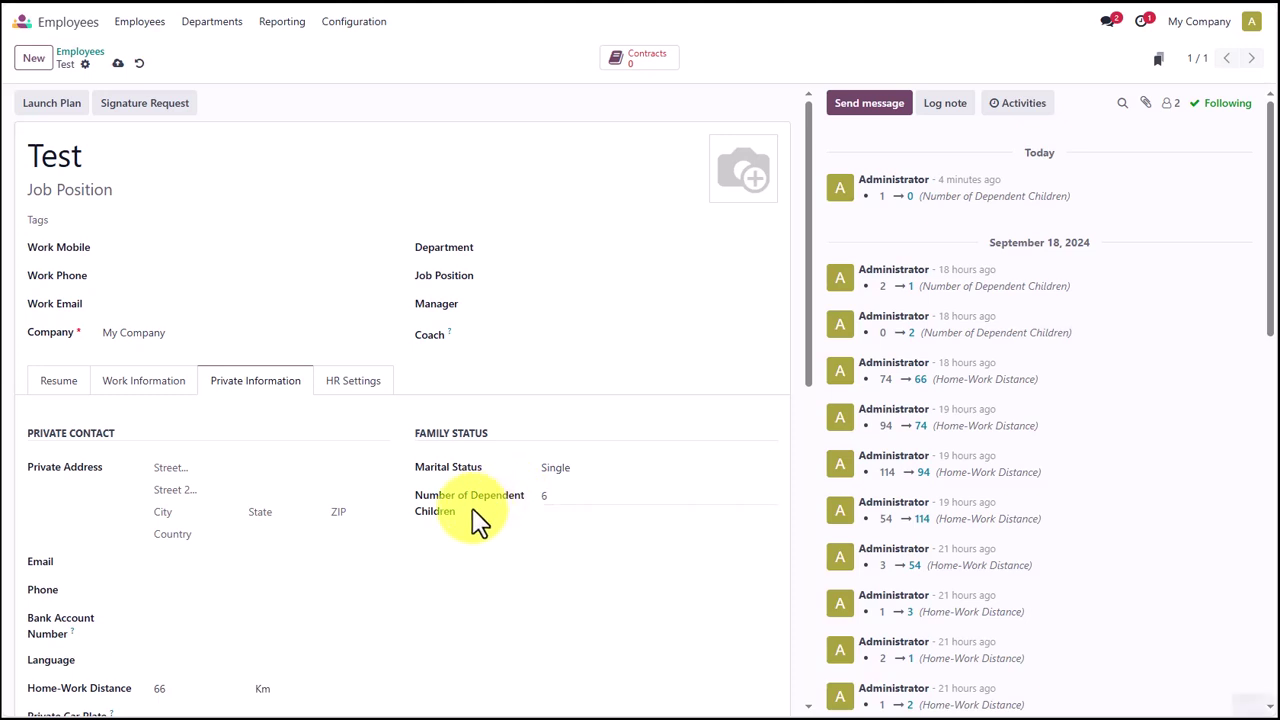
pyautogui.moveTo(473, 510); pyautogui.dragTo(409, 495)
pyautogui.moveTo(556, 494); pyautogui.dragTo(496, 496)
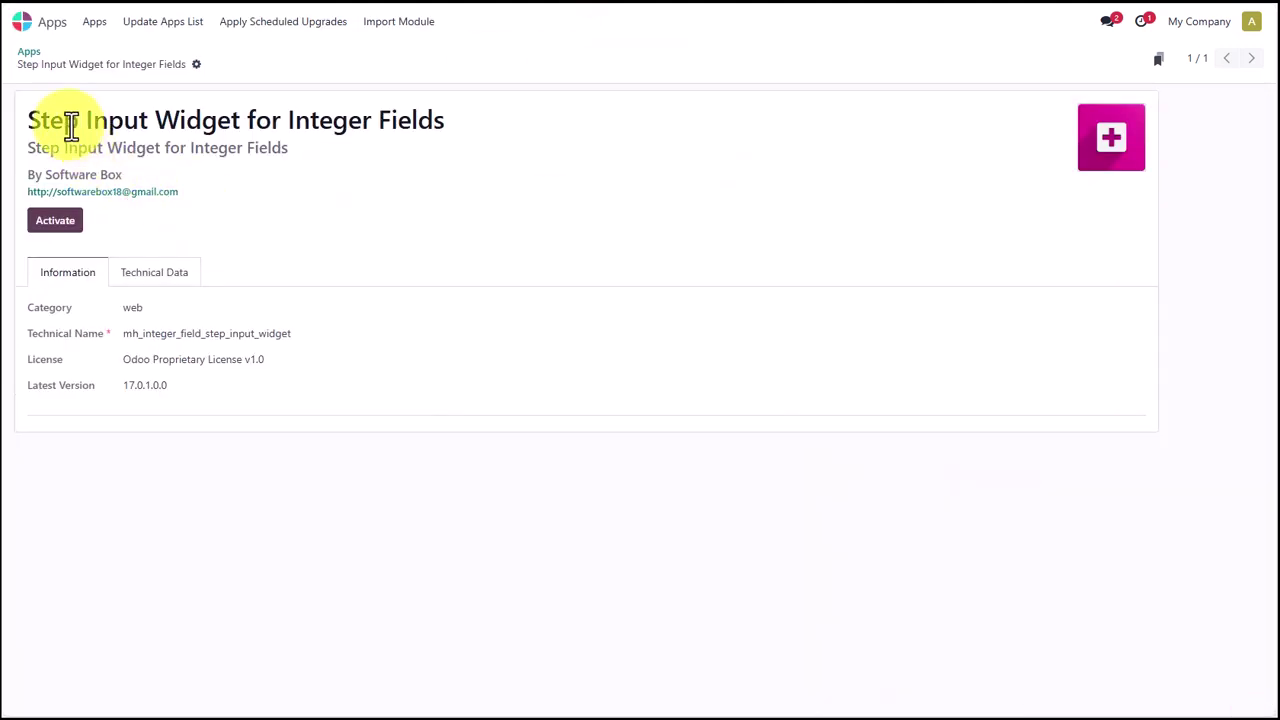
# Activate the Step Input Widget for Integer Fields module.
pyautogui.moveTo(31, 124); pyautogui.dragTo(448, 148)
pyautogui.click(363, 129)
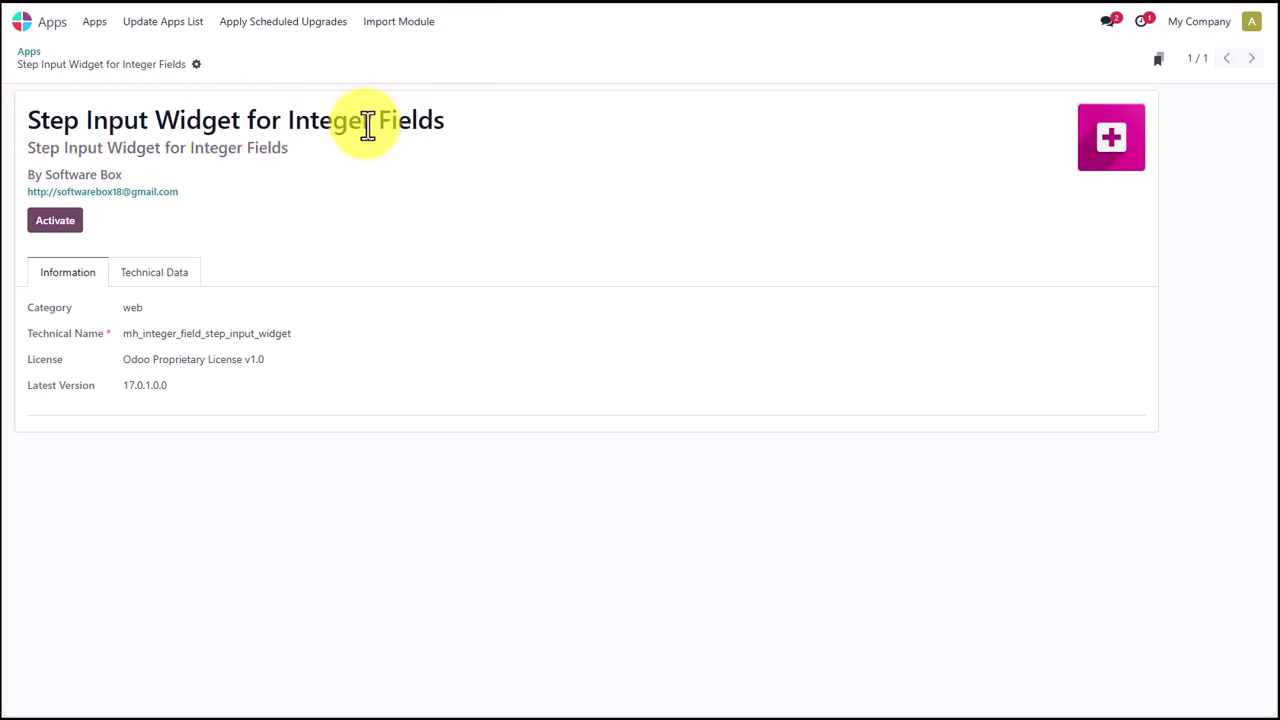
pyautogui.click(62, 224)
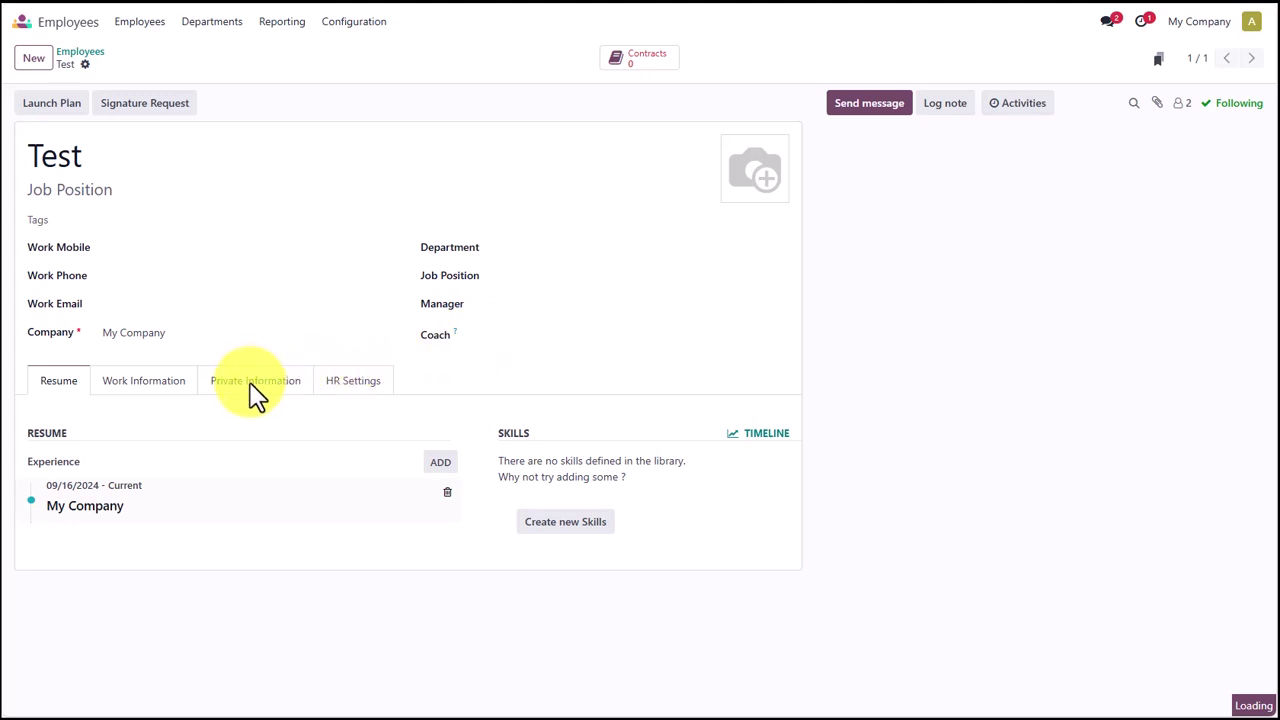
# Open the Test employee's private information and step the Number of Dependent Children up to 5.
pyautogui.click(253, 392)
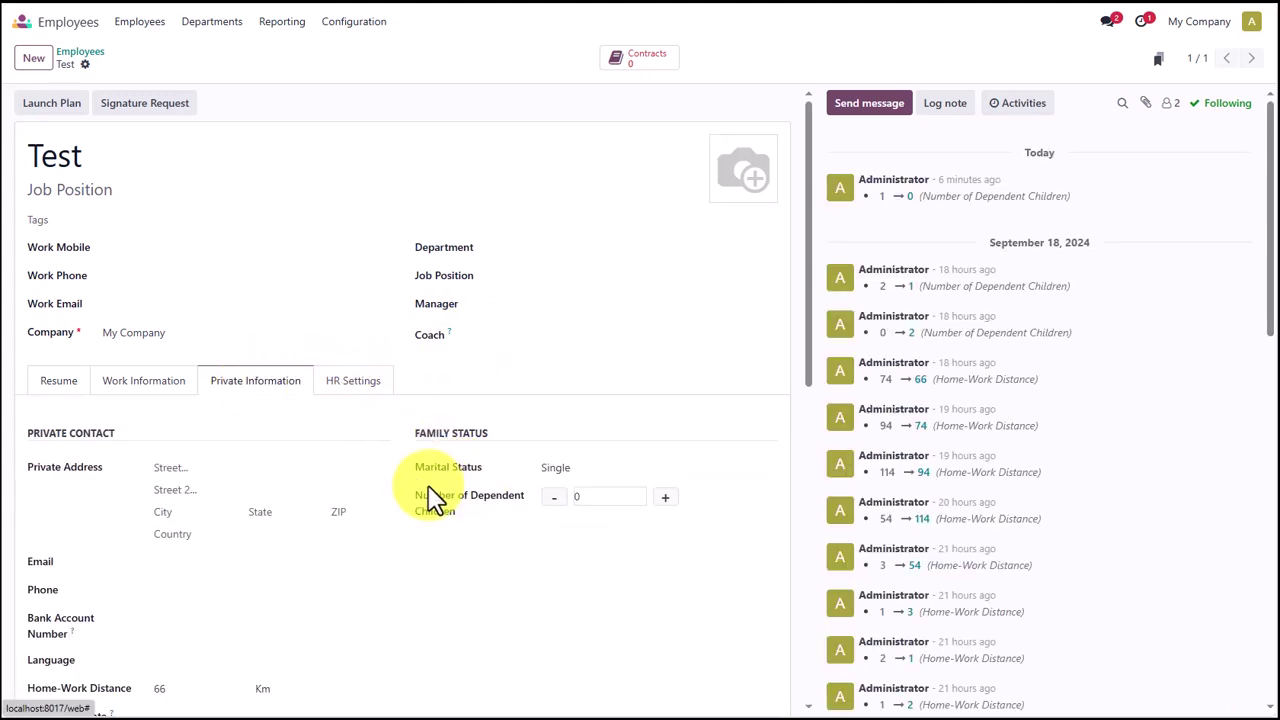
pyautogui.moveTo(423, 503); pyautogui.dragTo(500, 540)
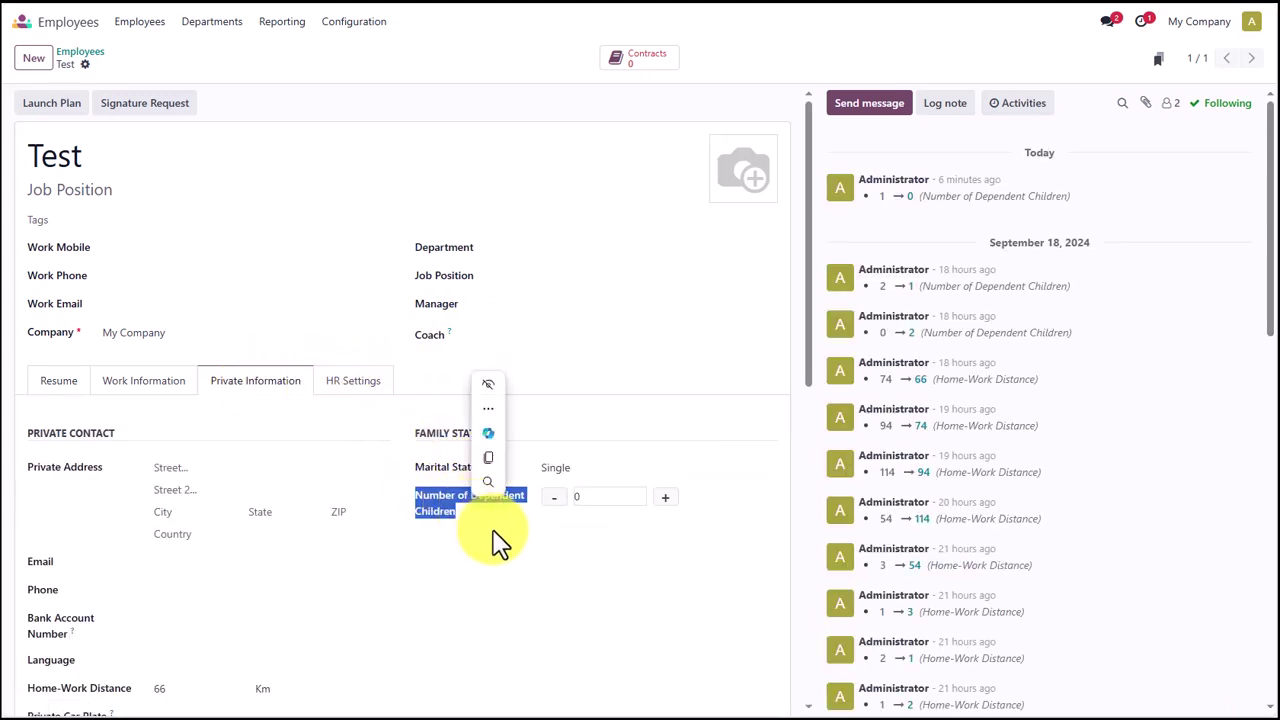
pyautogui.click(500, 540)
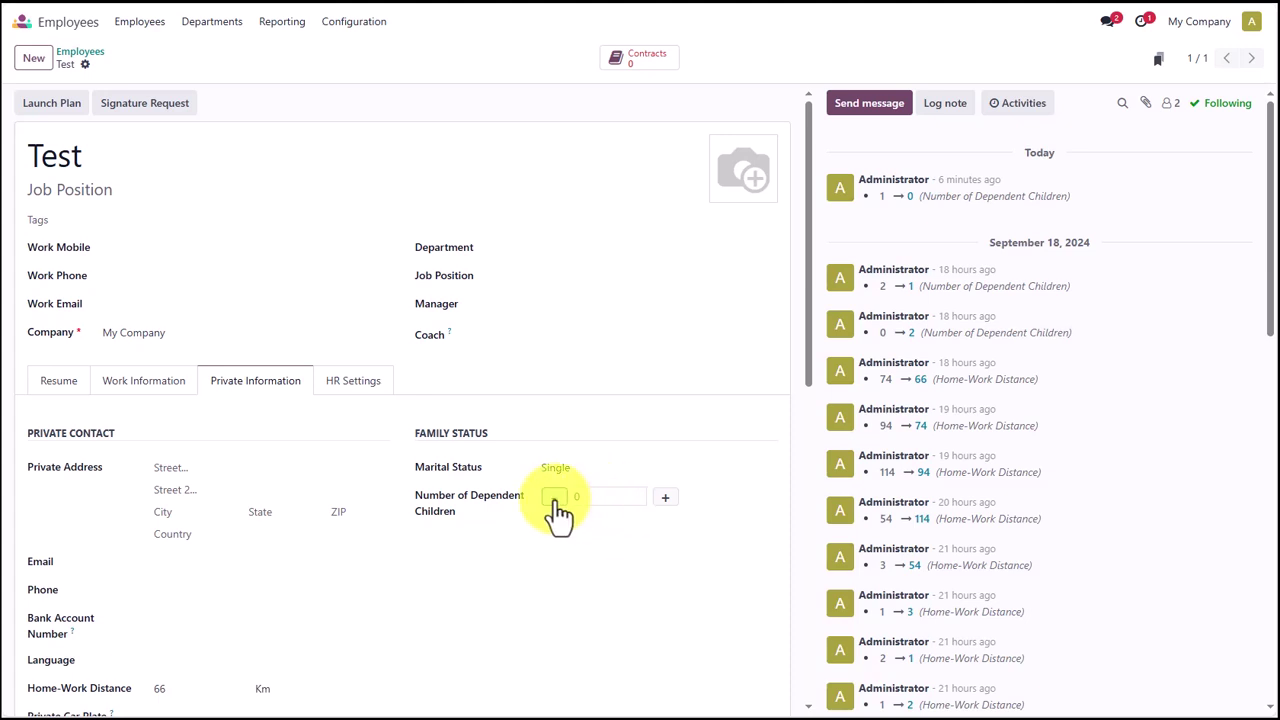
pyautogui.click(665, 497)
pyautogui.click(665, 497)
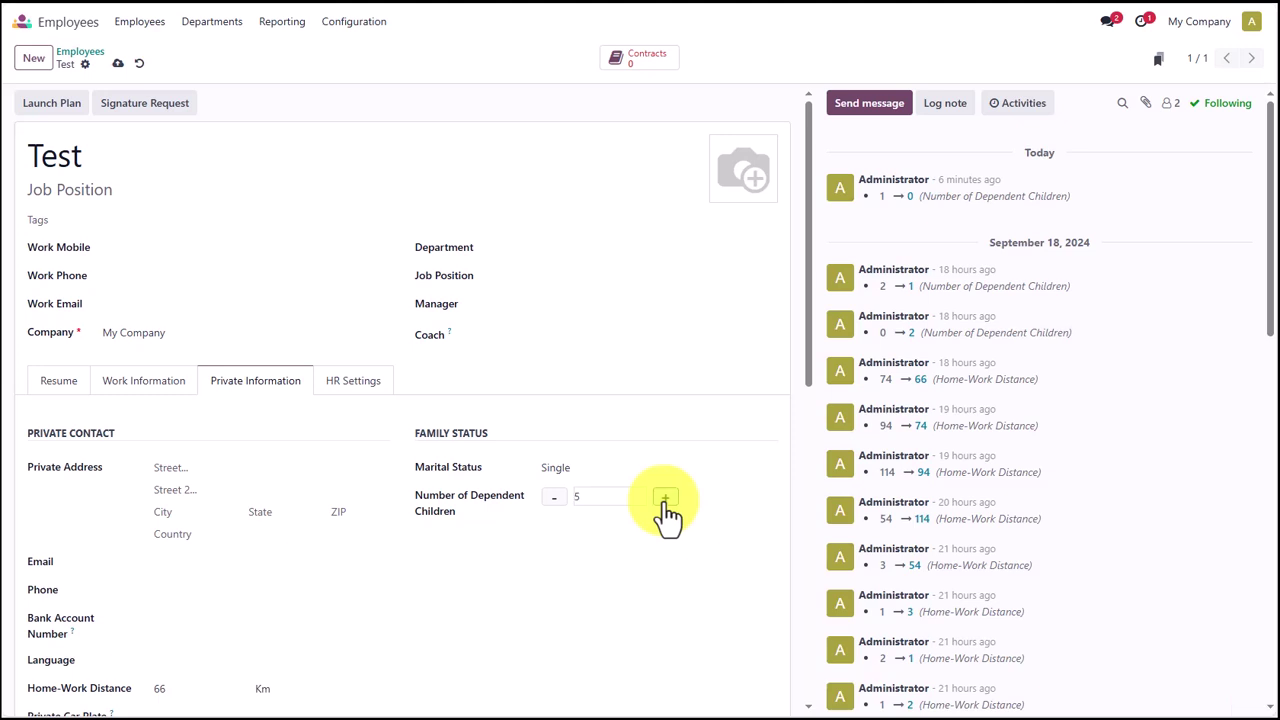
pyautogui.click(553, 497)
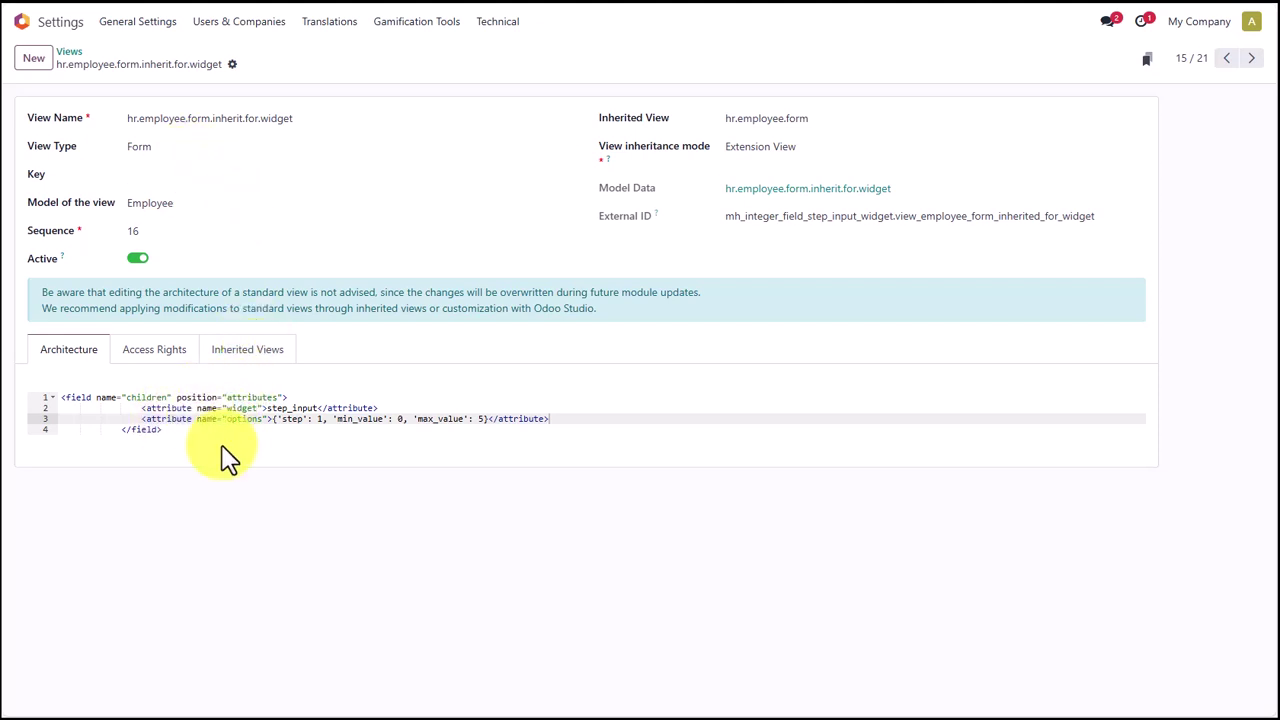
# In the hr.employee.form.inherit.for.widget view architecture, set the children field's max_value option to 8 and save.
pyautogui.click(290, 409)
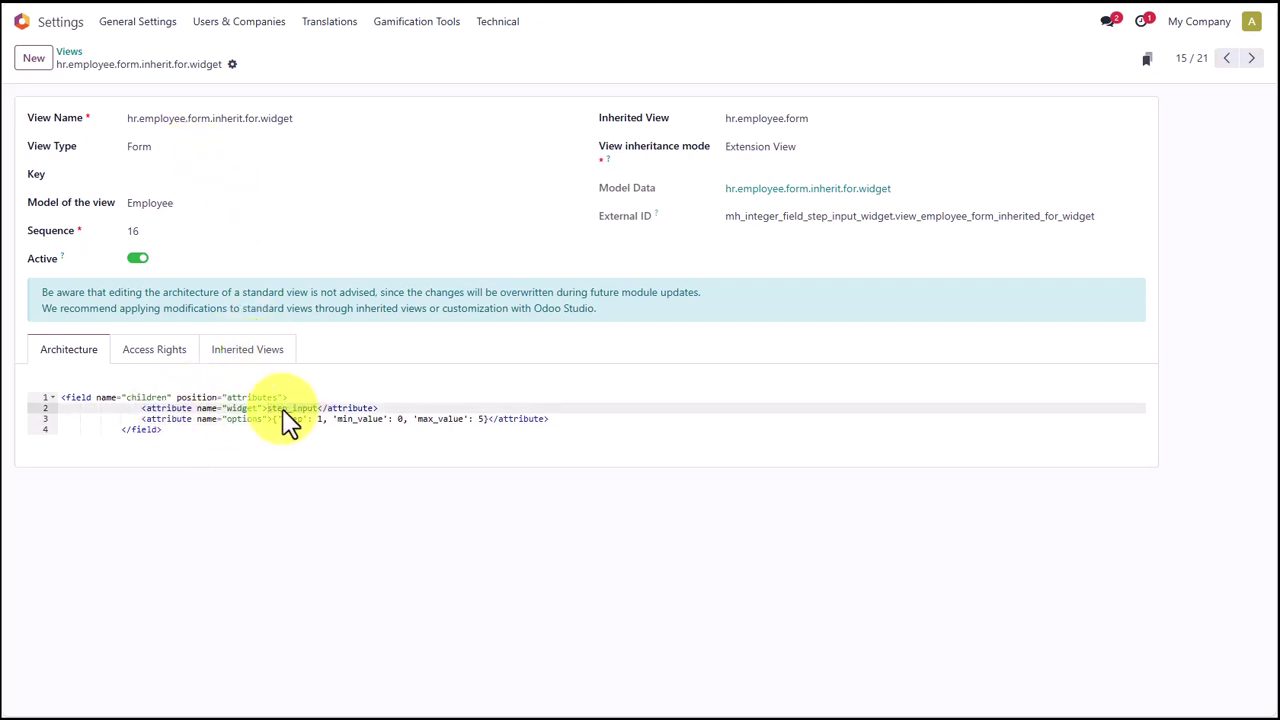
pyautogui.doubleClick(290, 409)
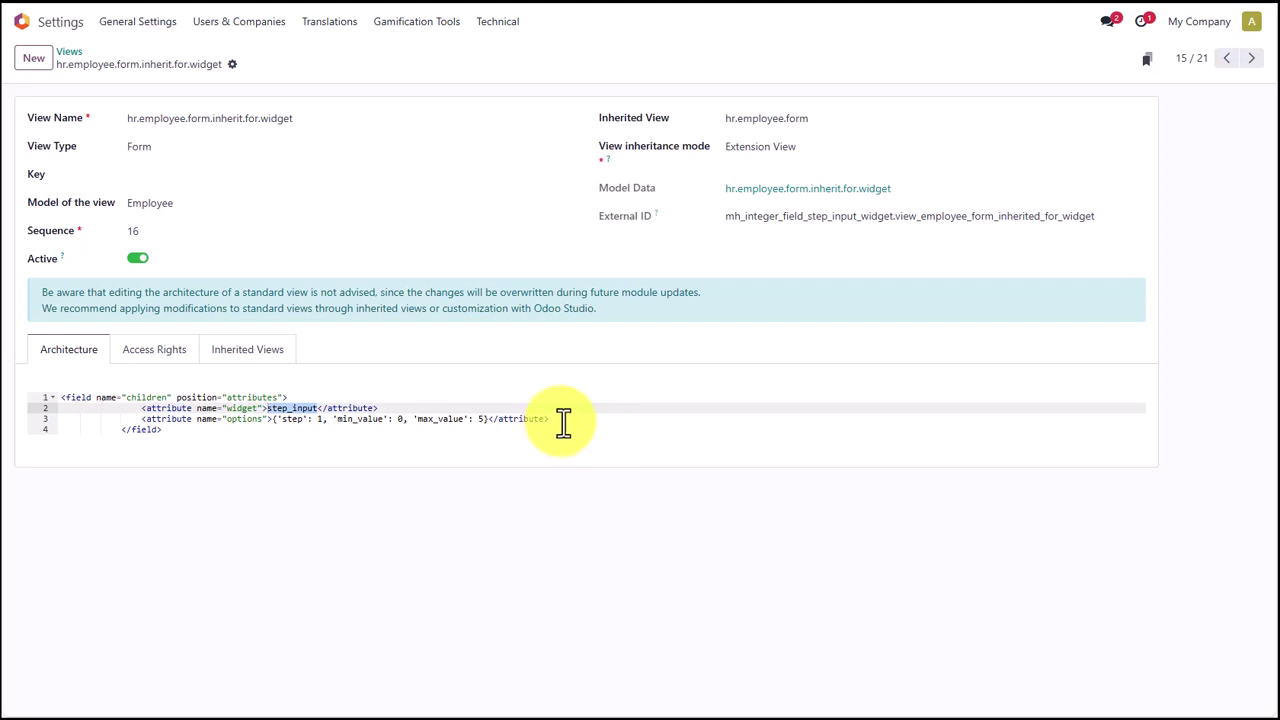
pyautogui.moveTo(563, 421); pyautogui.dragTo(150, 413)
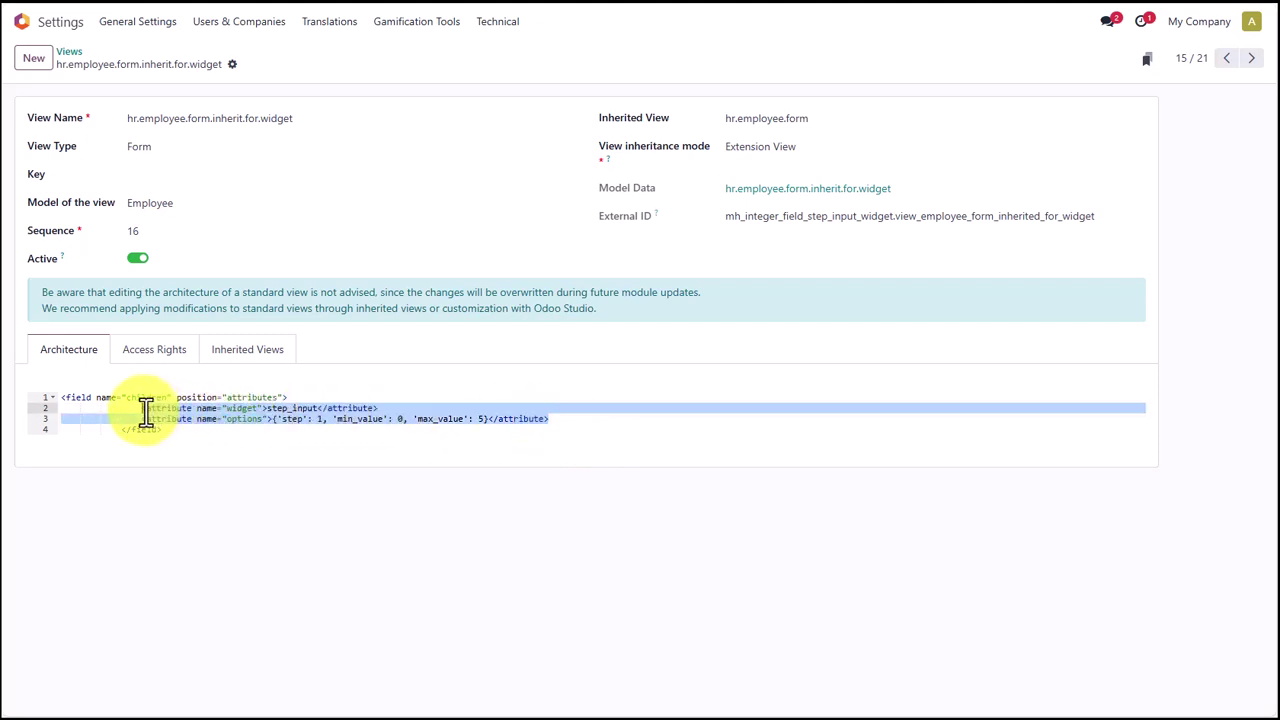
pyautogui.click(328, 411)
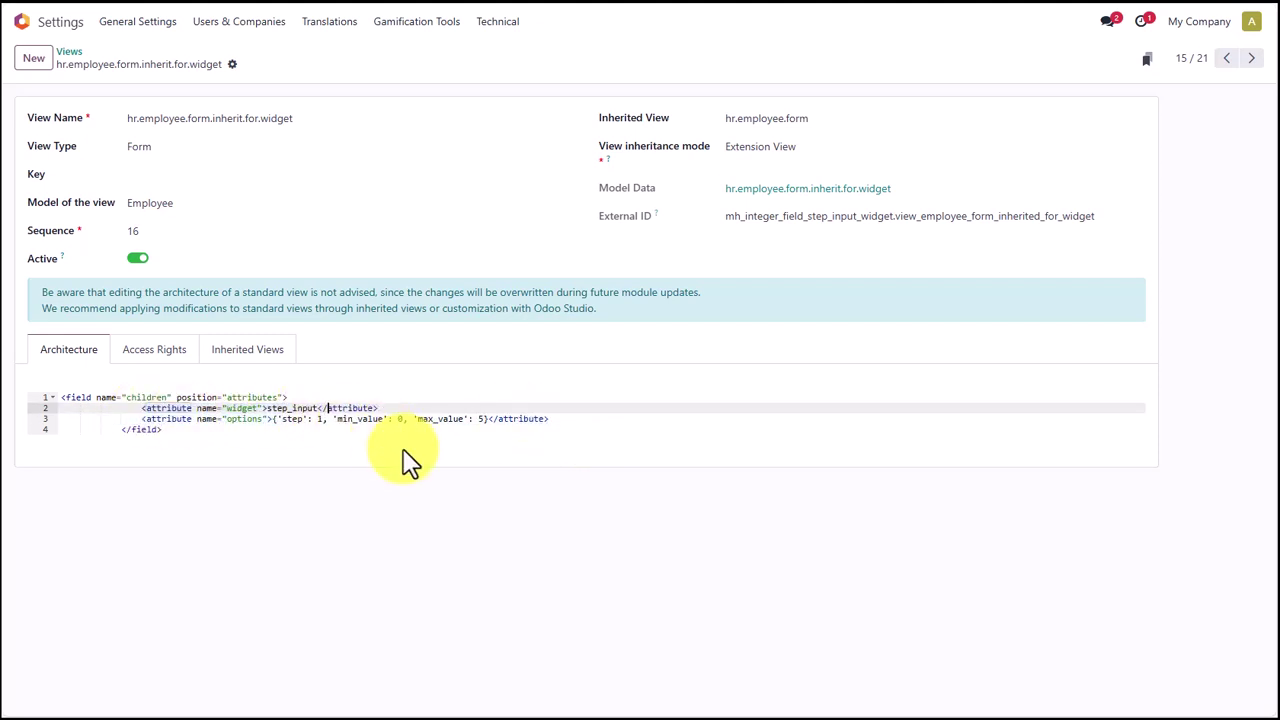
pyautogui.click(481, 419)
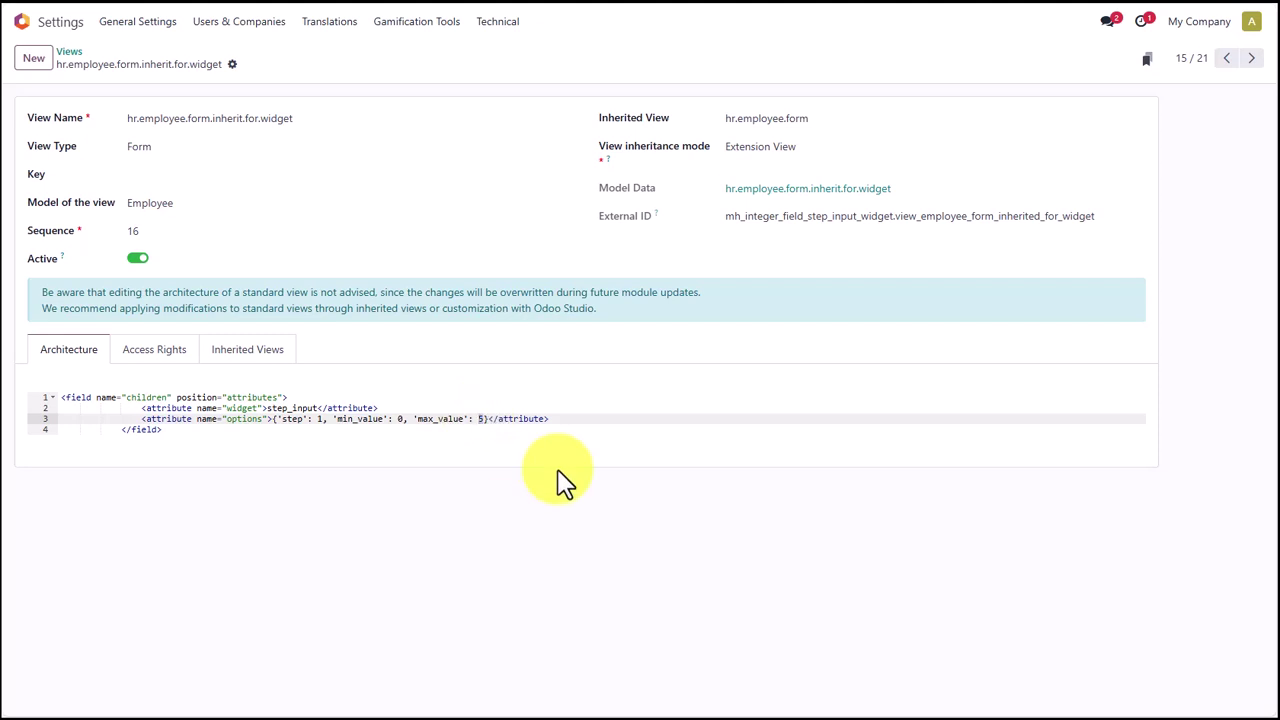
pyautogui.write('8')
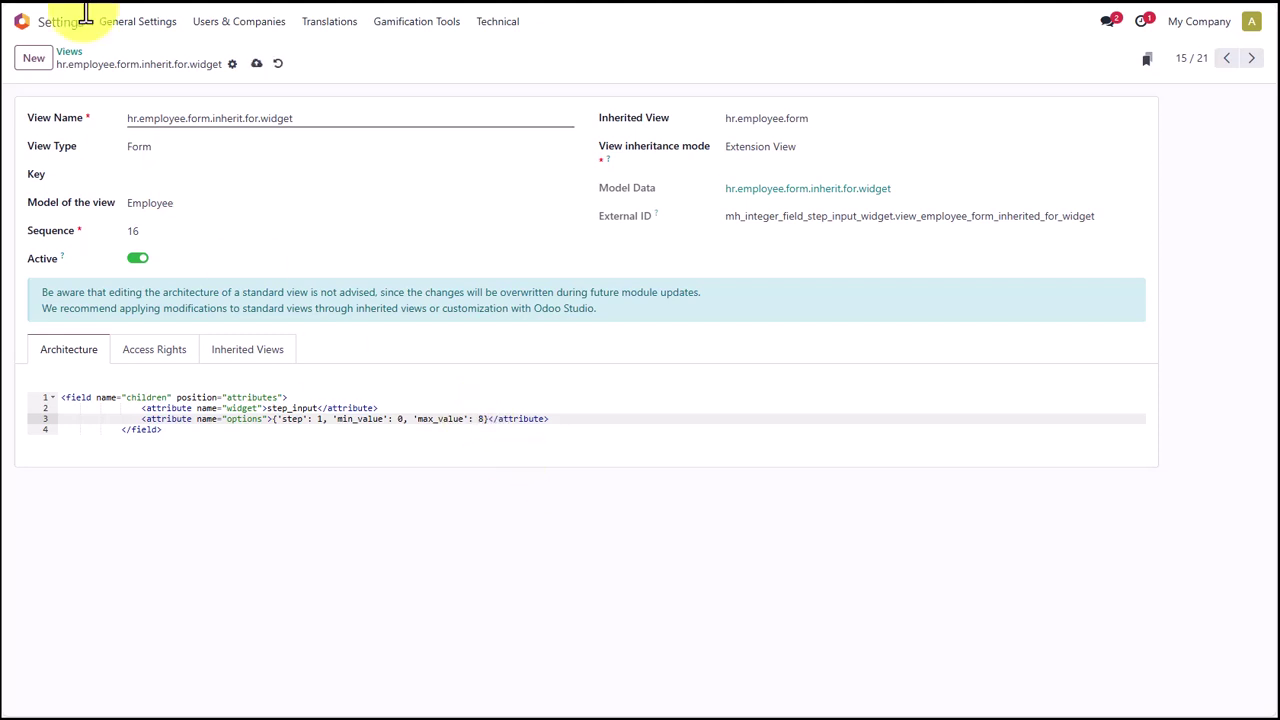
pyautogui.click(257, 65)
# Reload the Test employee form and step the Number of Dependent Children up to 8 in the private information.
pyautogui.click(268, 3)
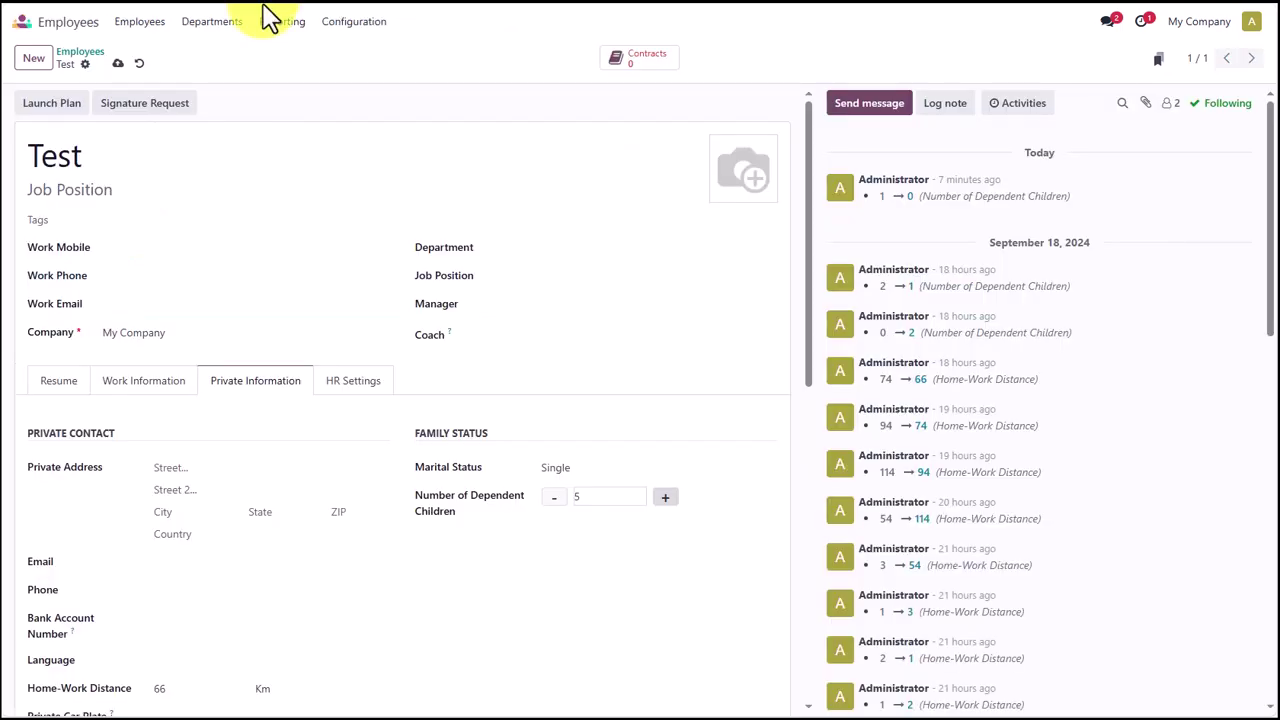
pyautogui.click(54, 3)
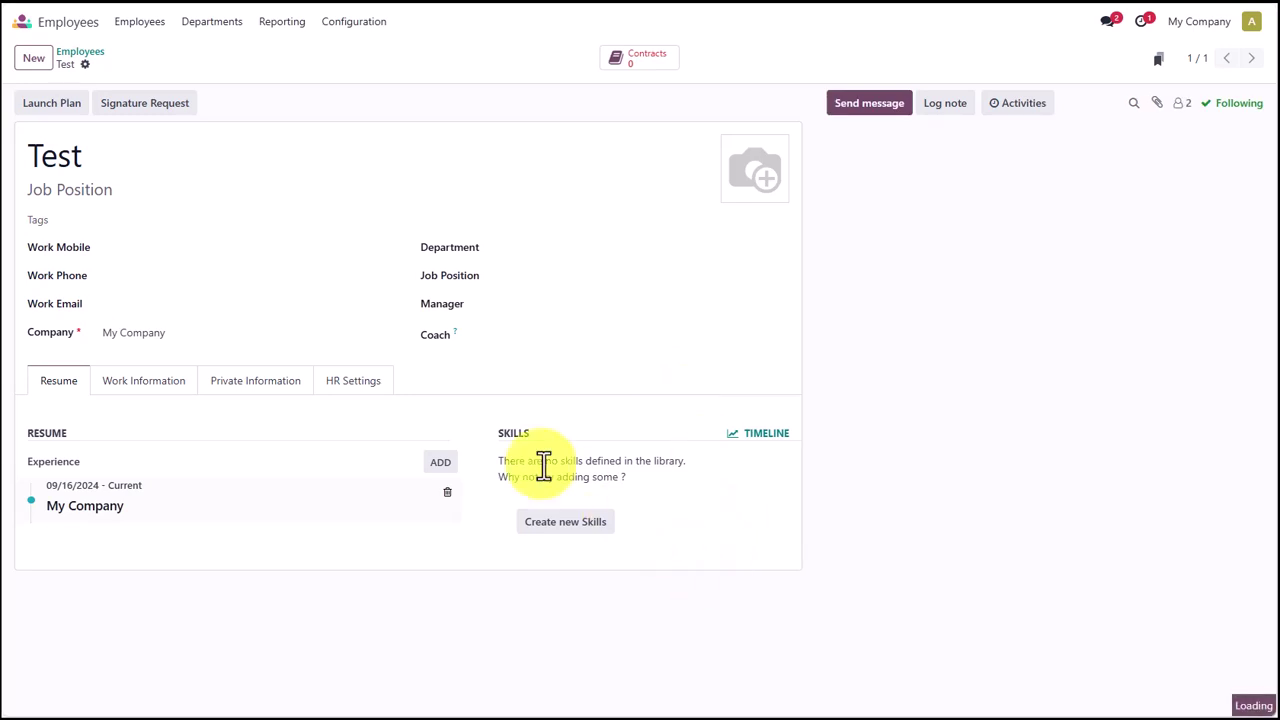
pyautogui.click(266, 383)
pyautogui.click(665, 498)
pyautogui.click(665, 498)
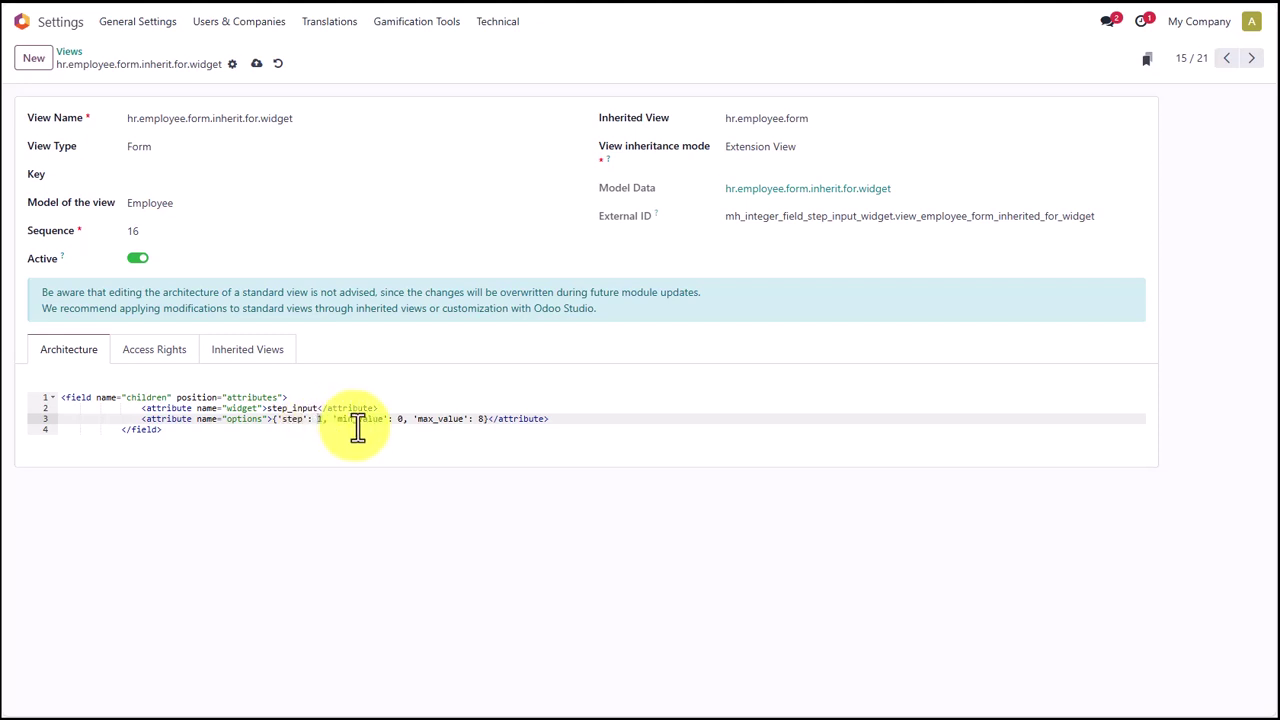
# Set the children field's step option to 2 and max_value to 16 in the view architecture, and return to the employee form.
pyautogui.doubleClick(481, 419)
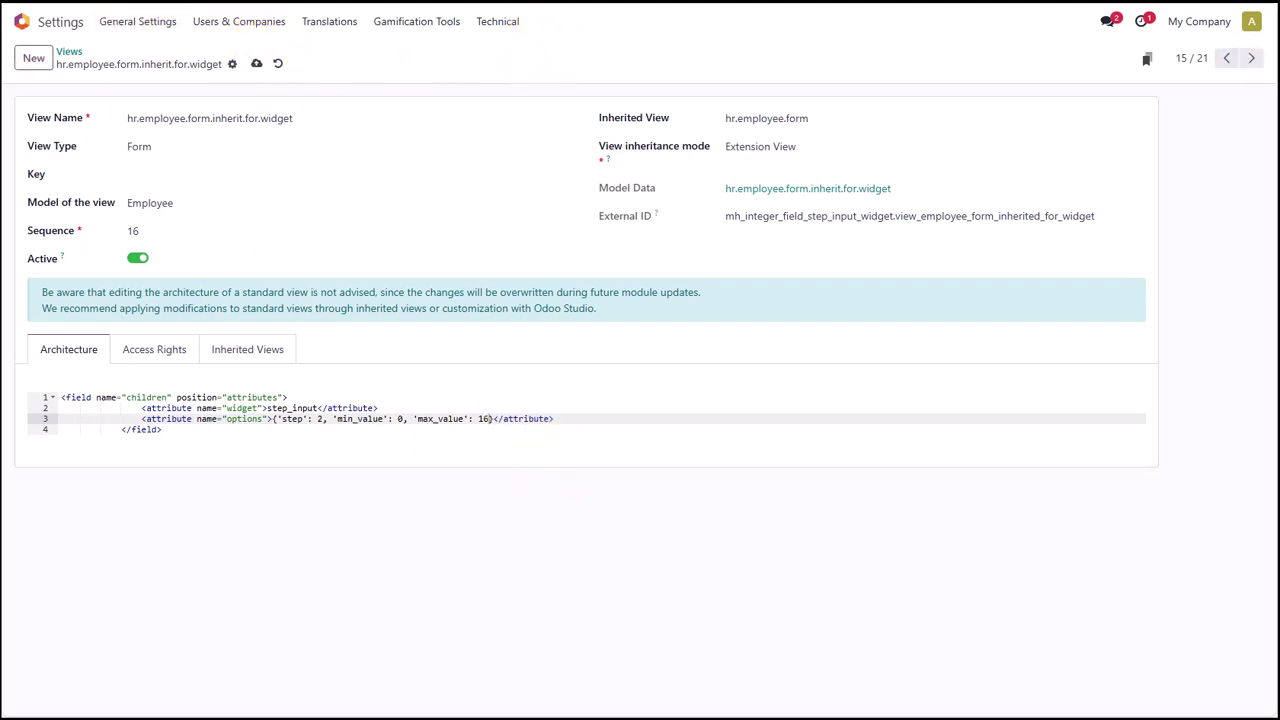
pyautogui.click(572, 2)
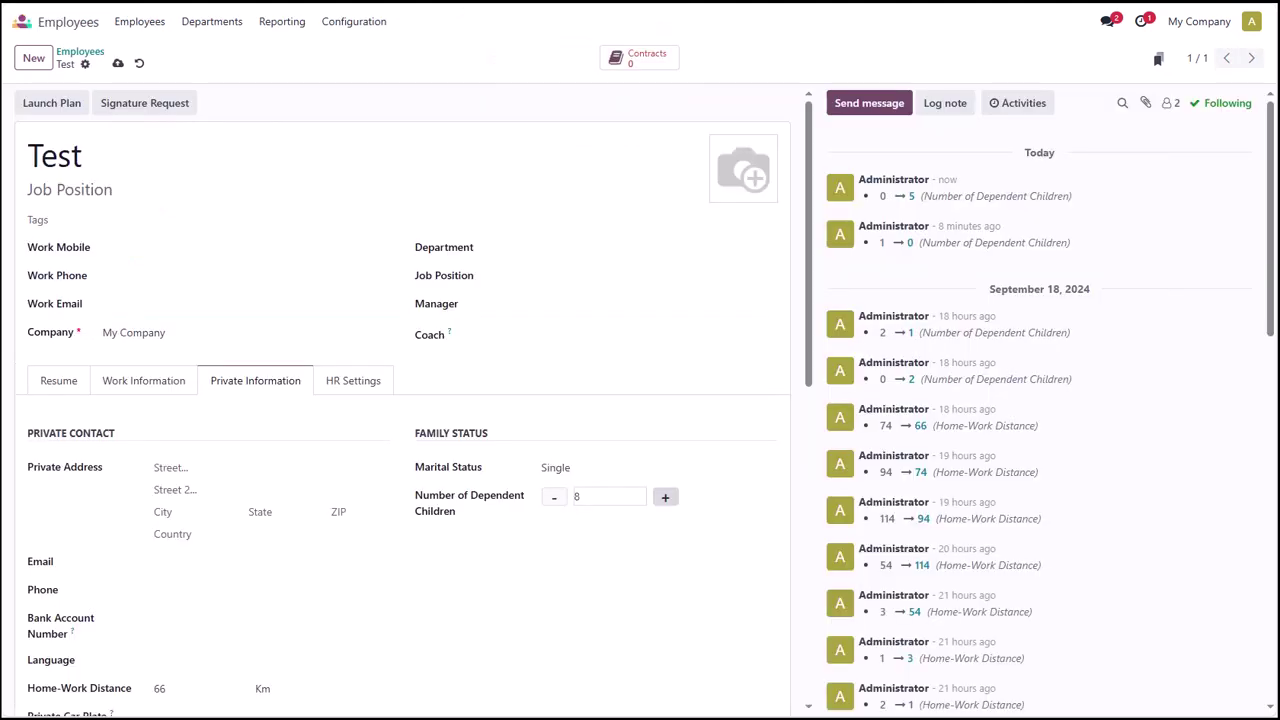
# Reload the Test employee form and step the Number of Dependent Children up to 16.
pyautogui.click(54, 2)
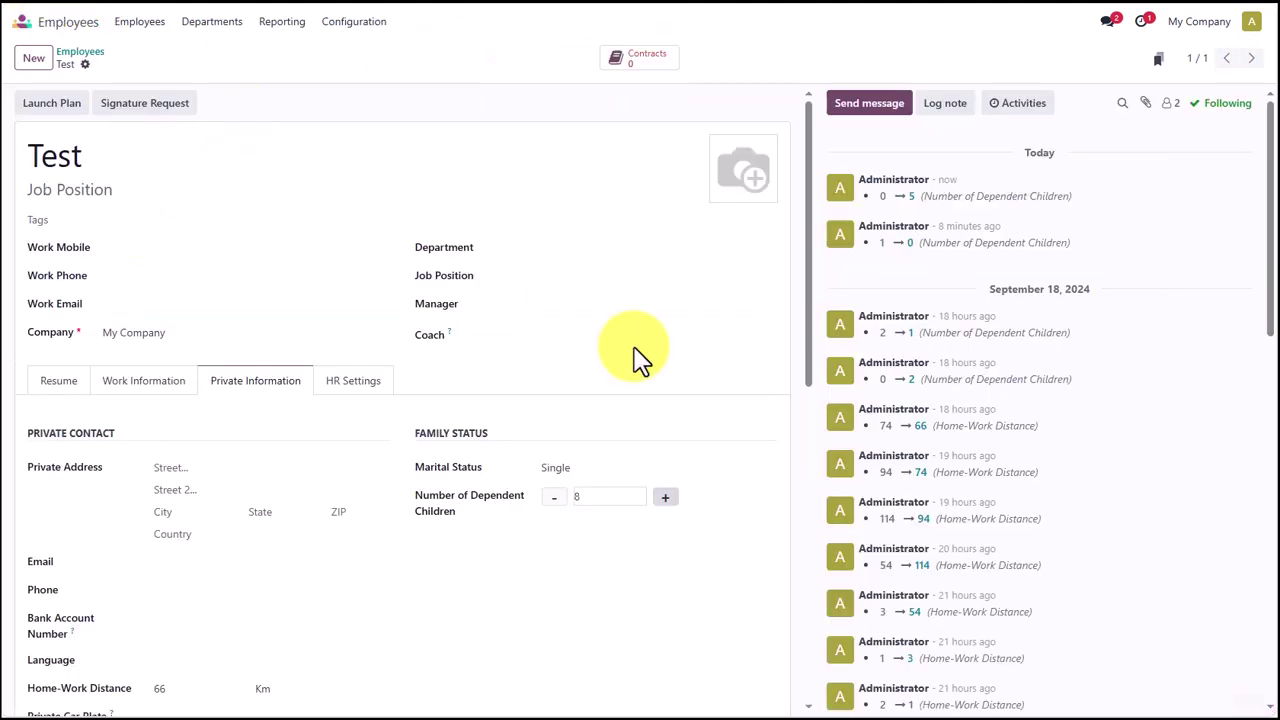
pyautogui.press('F5')
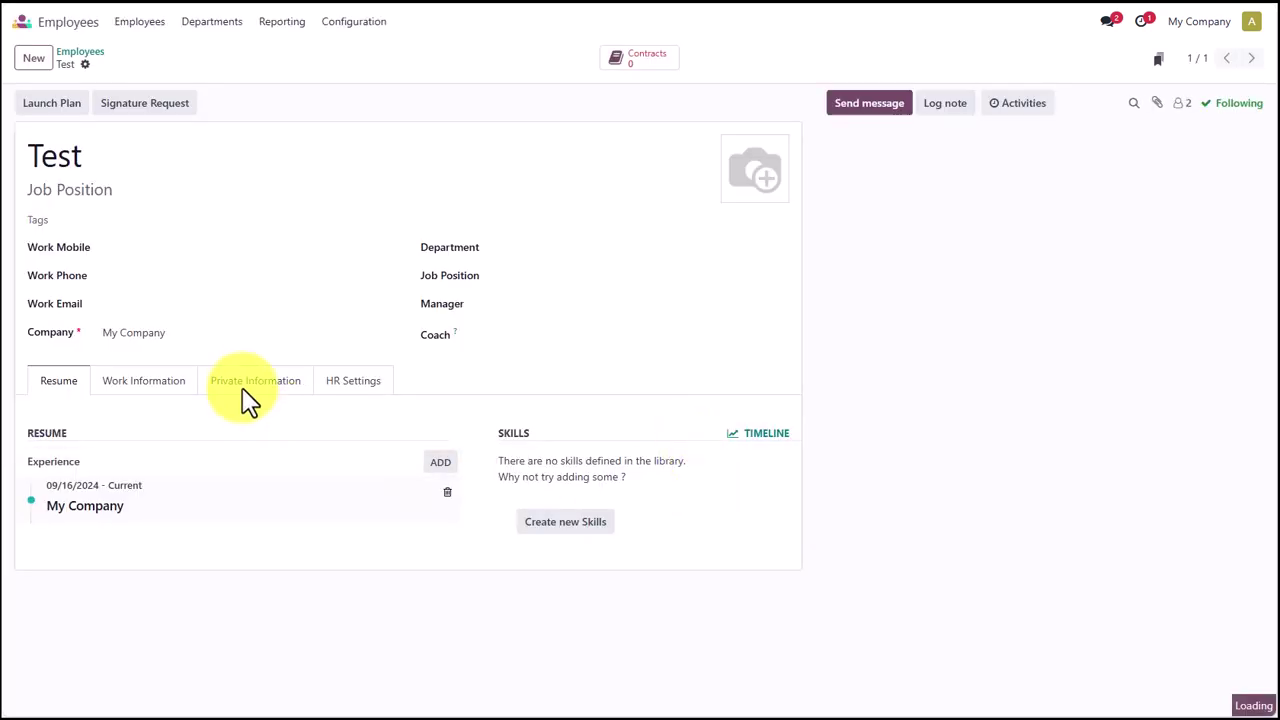
pyautogui.click(266, 392)
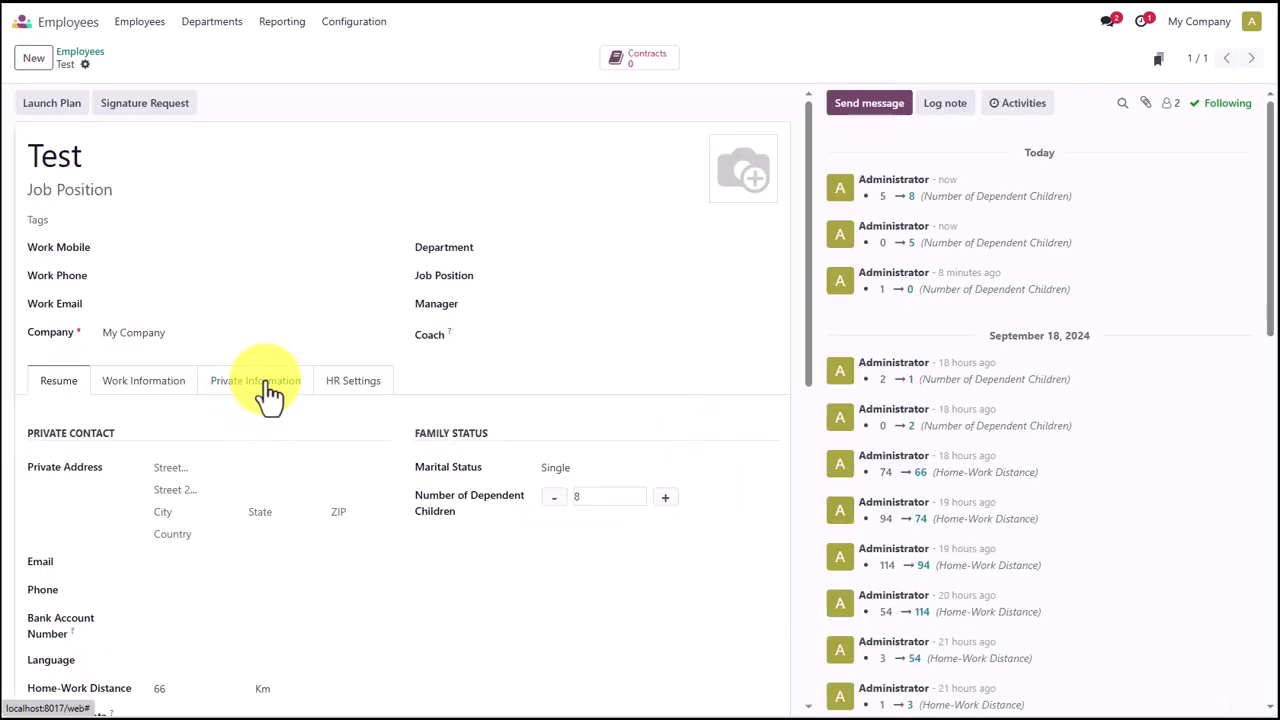
pyautogui.doubleClick(666, 499)
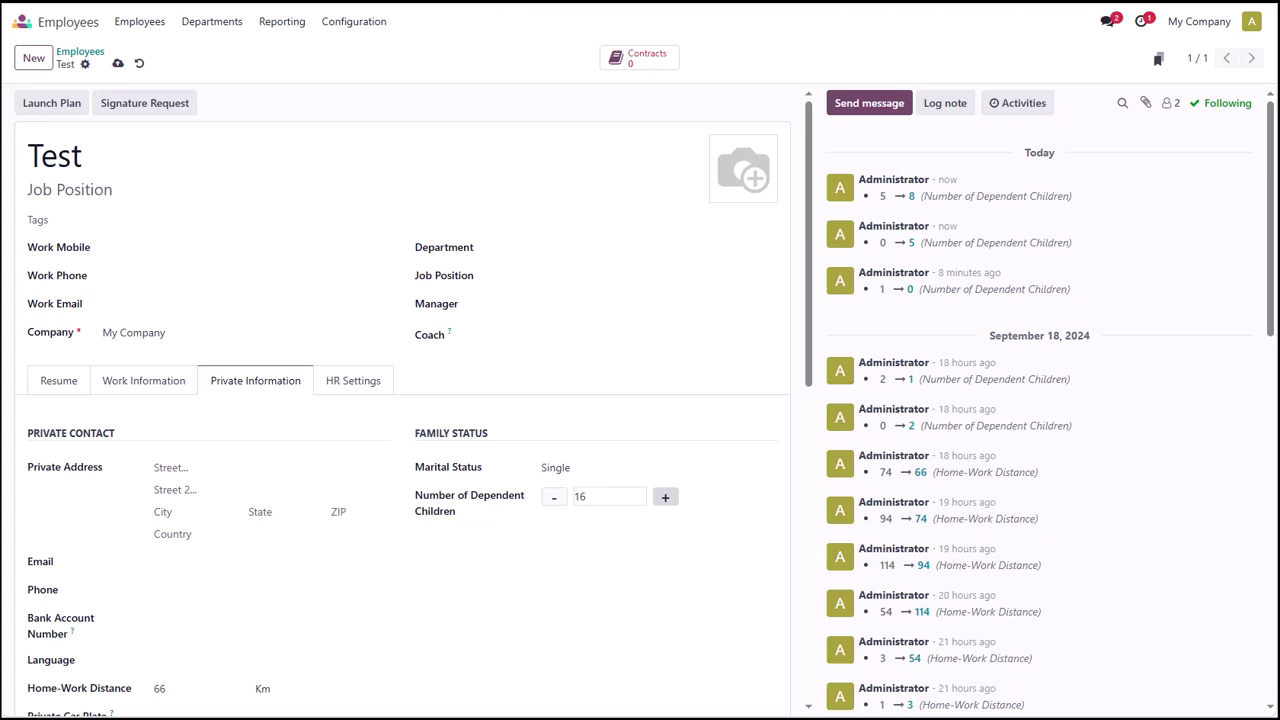
# Copy the min_value and max_value options in the view architecture and delete them, leaving only the step option.
pyautogui.click(652, 2)
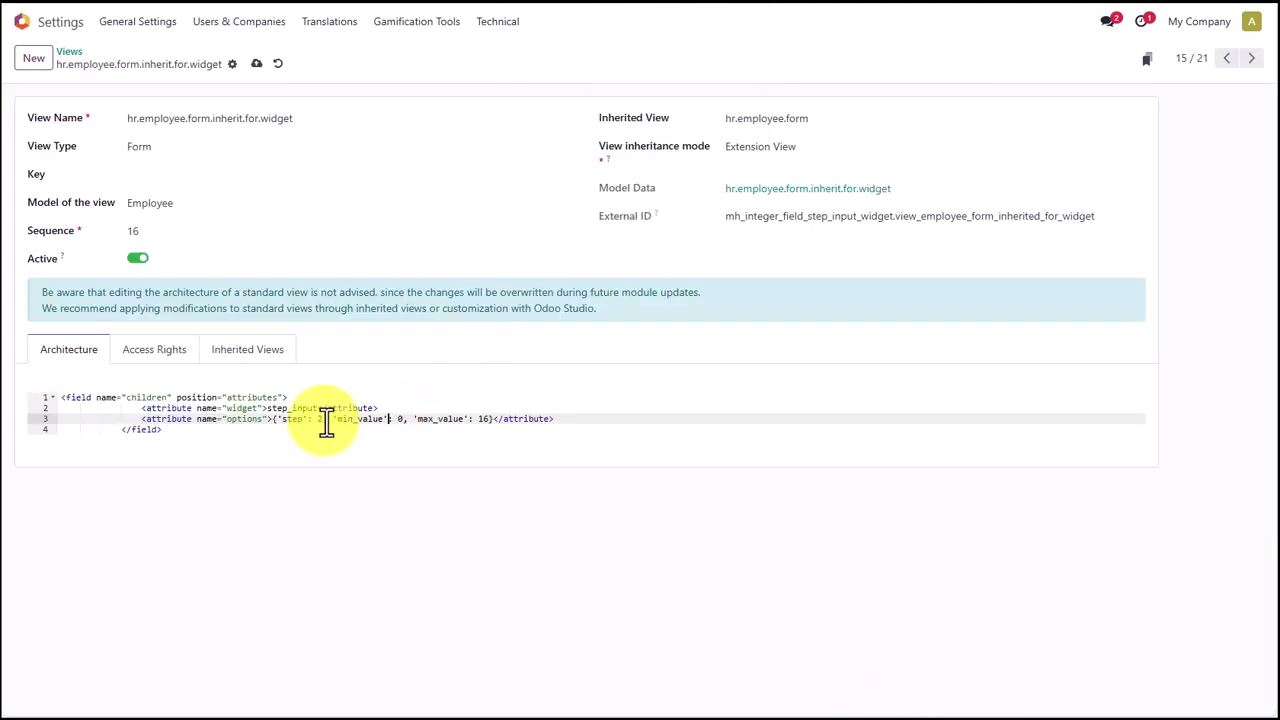
pyautogui.moveTo(322, 420); pyautogui.dragTo(491, 422)
pyautogui.hotkey('ctrl', 'c')
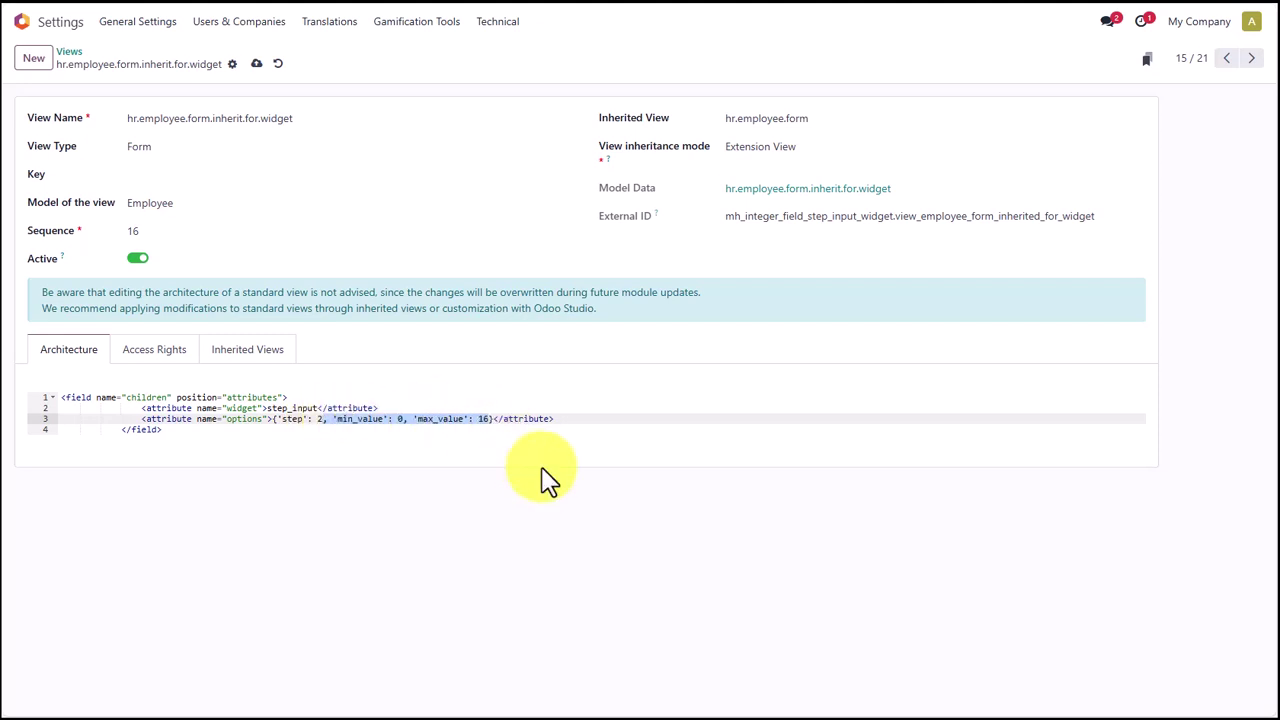
pyautogui.press('BackSpace')
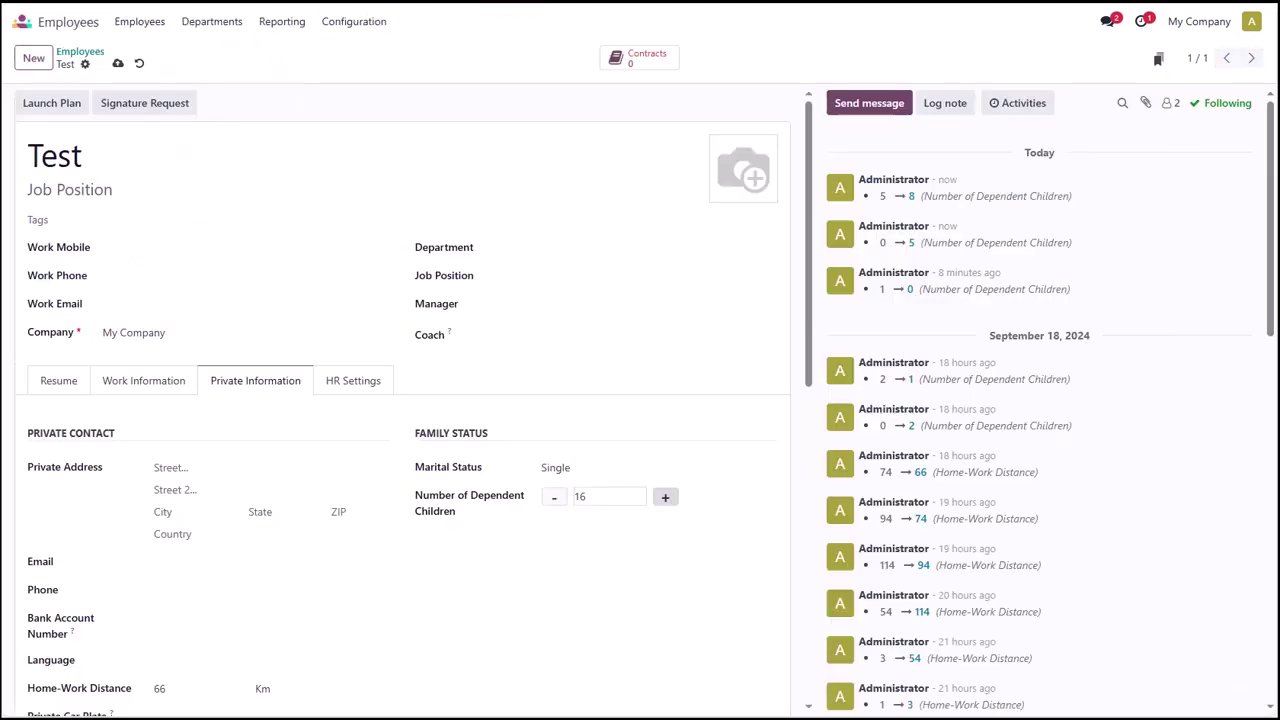
# Reload the Test employee's private information and step the Number of Dependent Children up to 34.
pyautogui.click(52, 6)
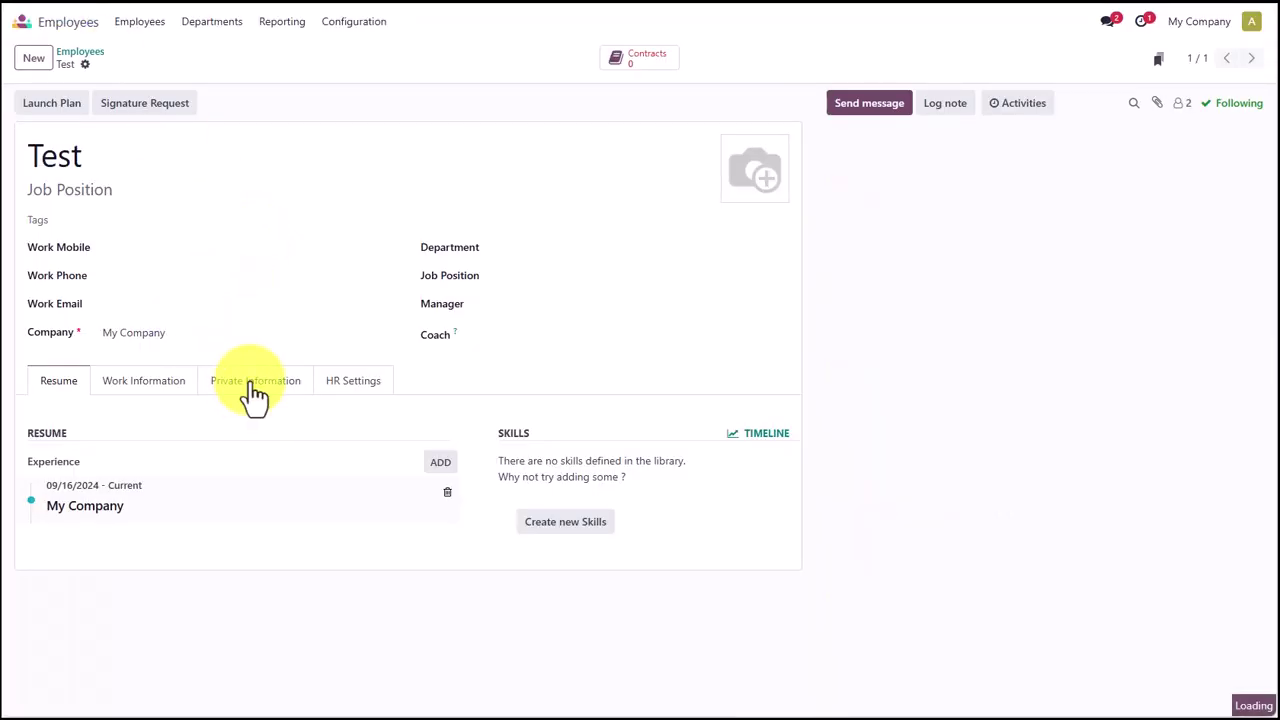
pyautogui.click(255, 393)
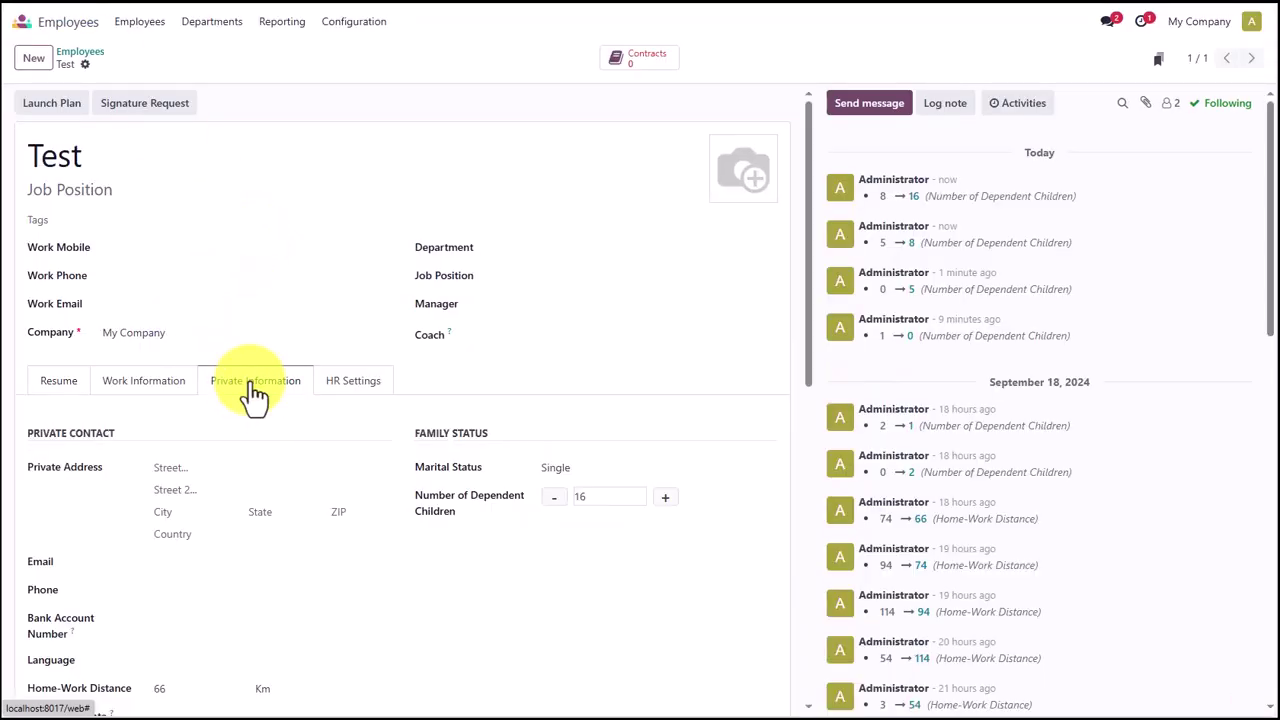
pyautogui.click(665, 498)
pyautogui.click(665, 498)
pyautogui.click(665, 498)
pyautogui.click(665, 498)
pyautogui.click(665, 498)
pyautogui.click(665, 498)
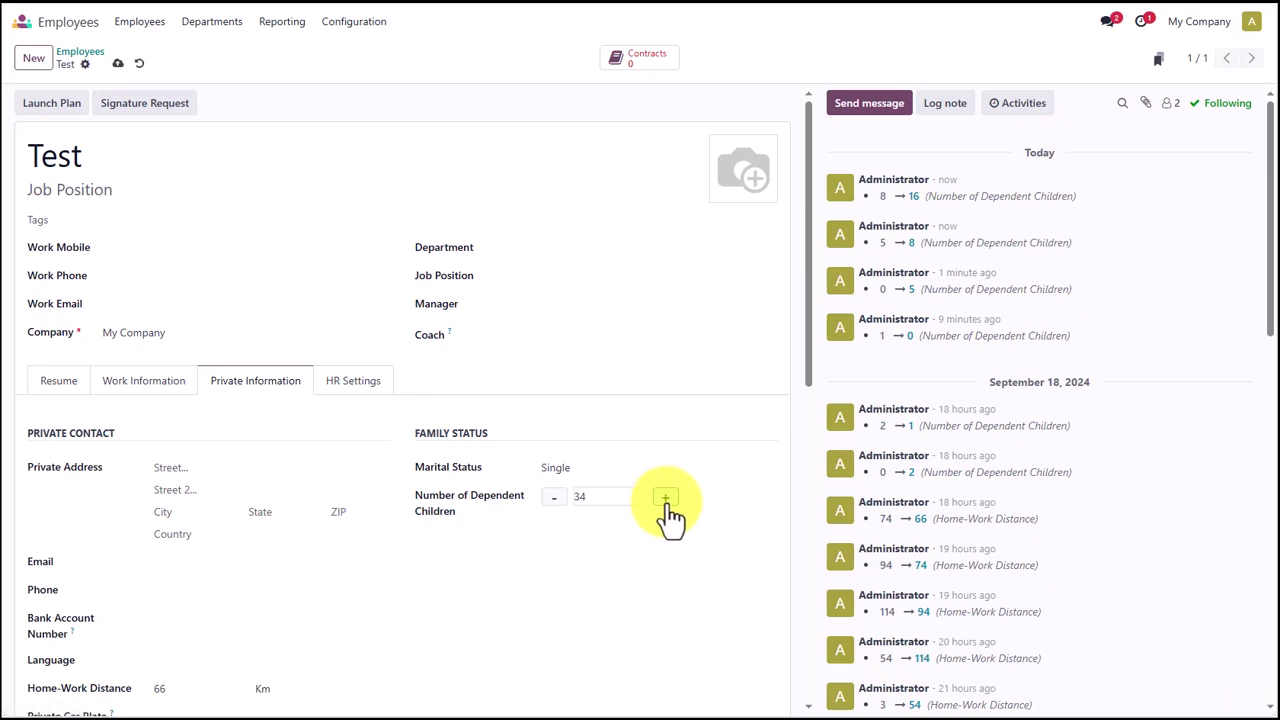
# Try further increases and decreases of the Number of Dependent Children without limits, ending at 2.
pyautogui.click(665, 498)
pyautogui.click(665, 498)
pyautogui.click(665, 498)
pyautogui.click(665, 498)
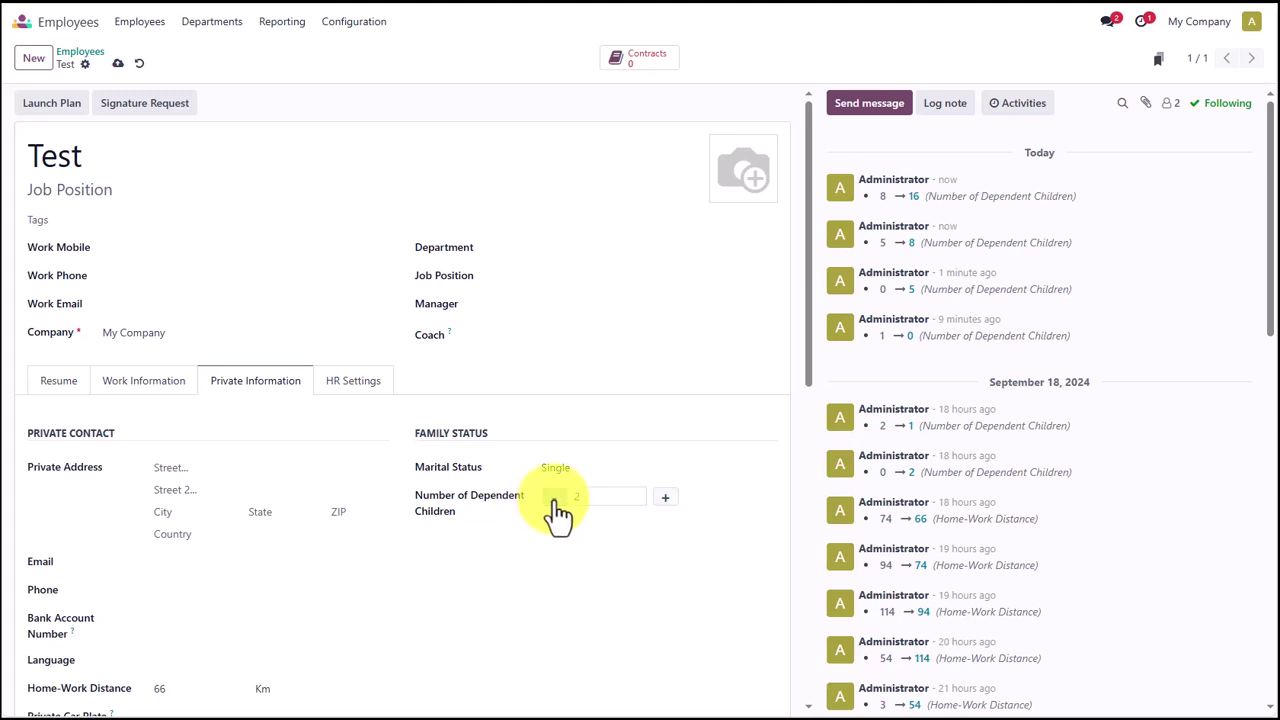
pyautogui.click(554, 500)
pyautogui.click(554, 500)
pyautogui.click(554, 500)
pyautogui.click(554, 500)
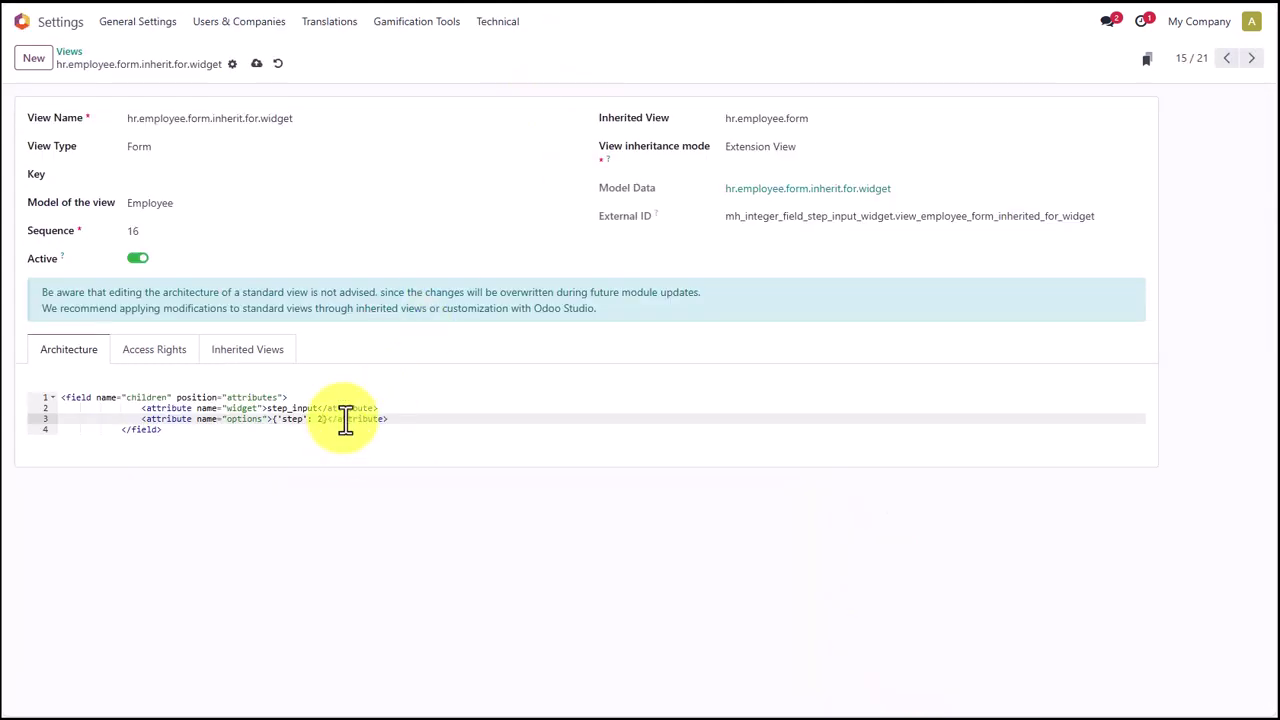
# Paste the min_value 0 and max_value 16 options back into the view architecture and set the step to 1.
pyautogui.hotkey('ctrl', 'v')
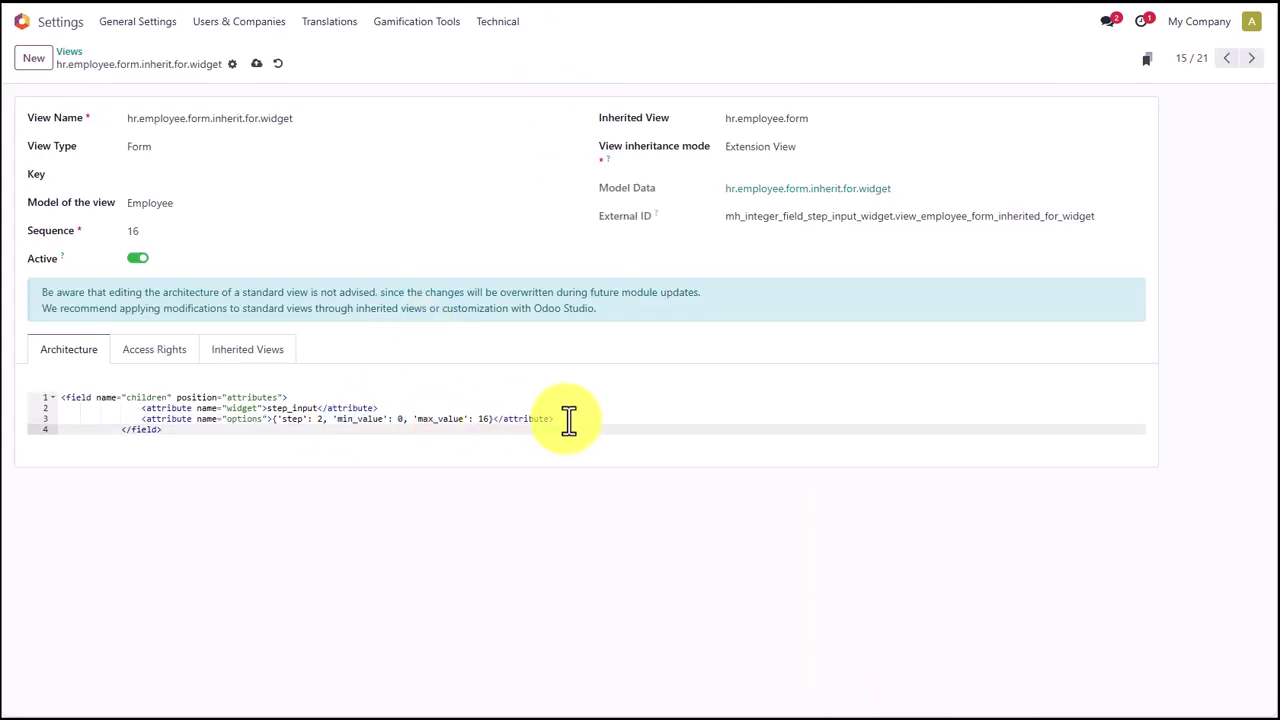
pyautogui.moveTo(569, 420); pyautogui.dragTo(283, 420)
pyautogui.click(321, 419)
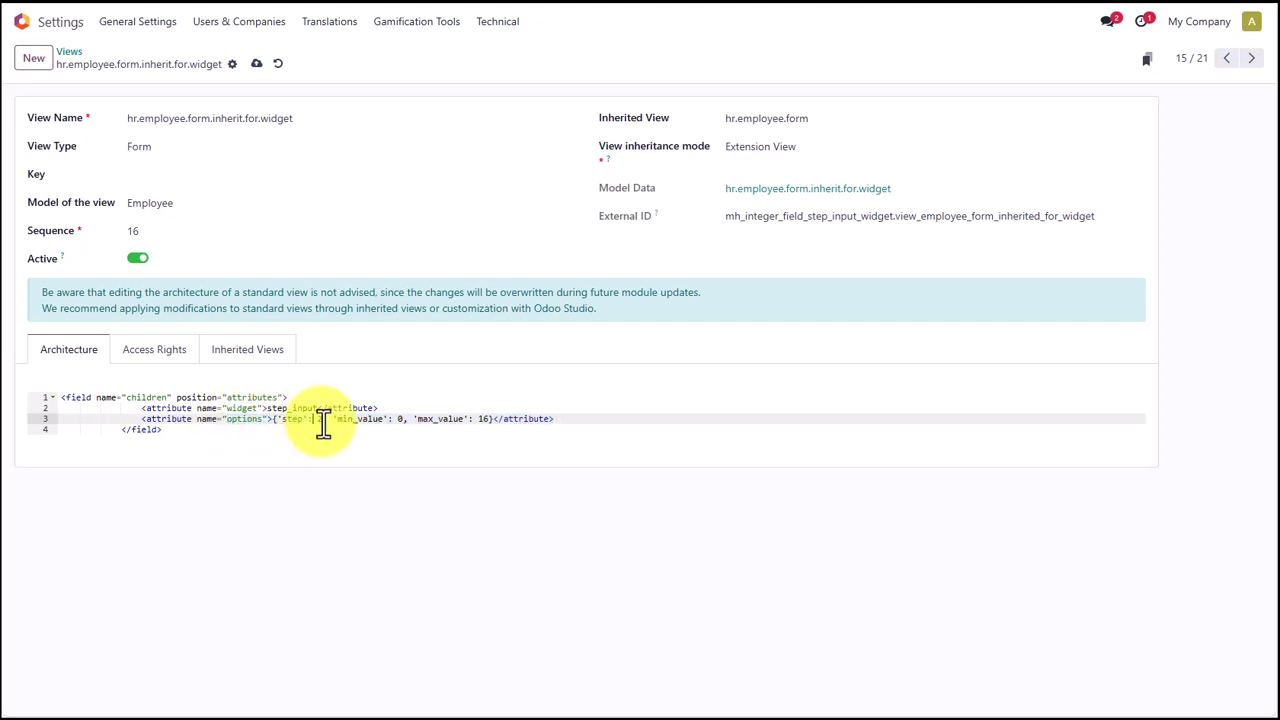
pyautogui.press('BackSpace')
pyautogui.write('1')
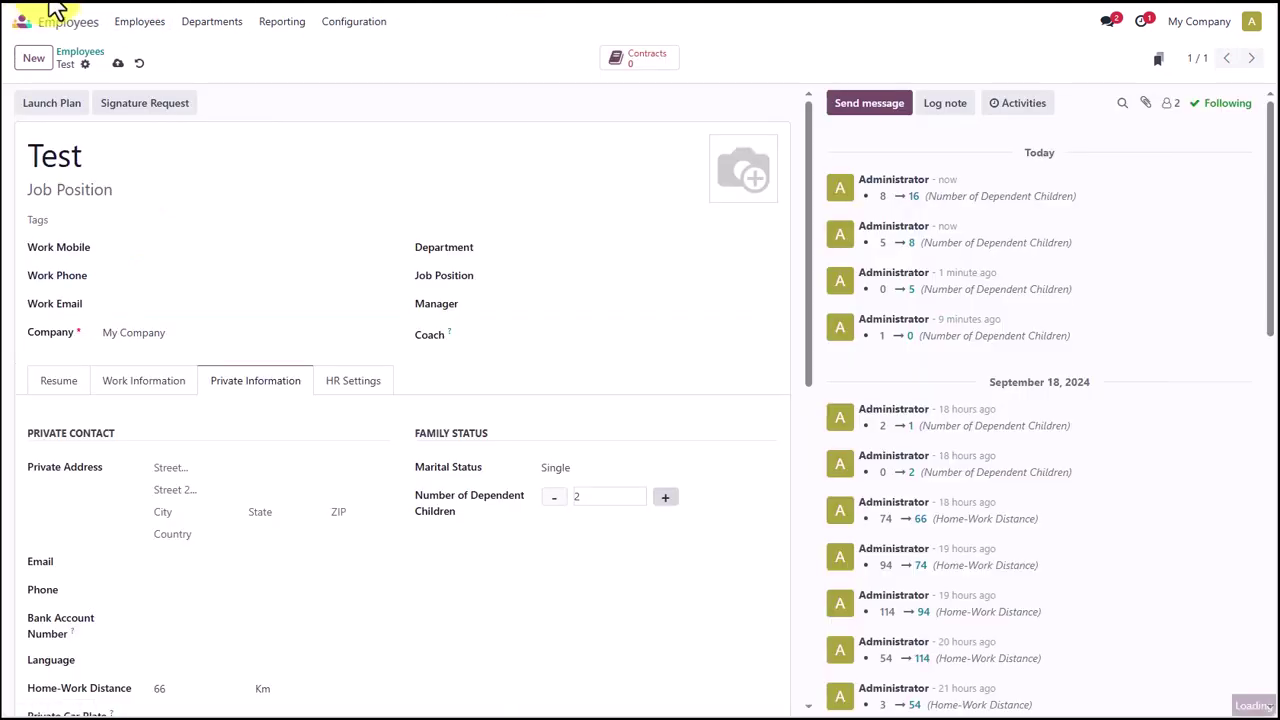
# Reload the Test employee form and view the Number of Dependent Children field in the private information.
pyautogui.press('F5')
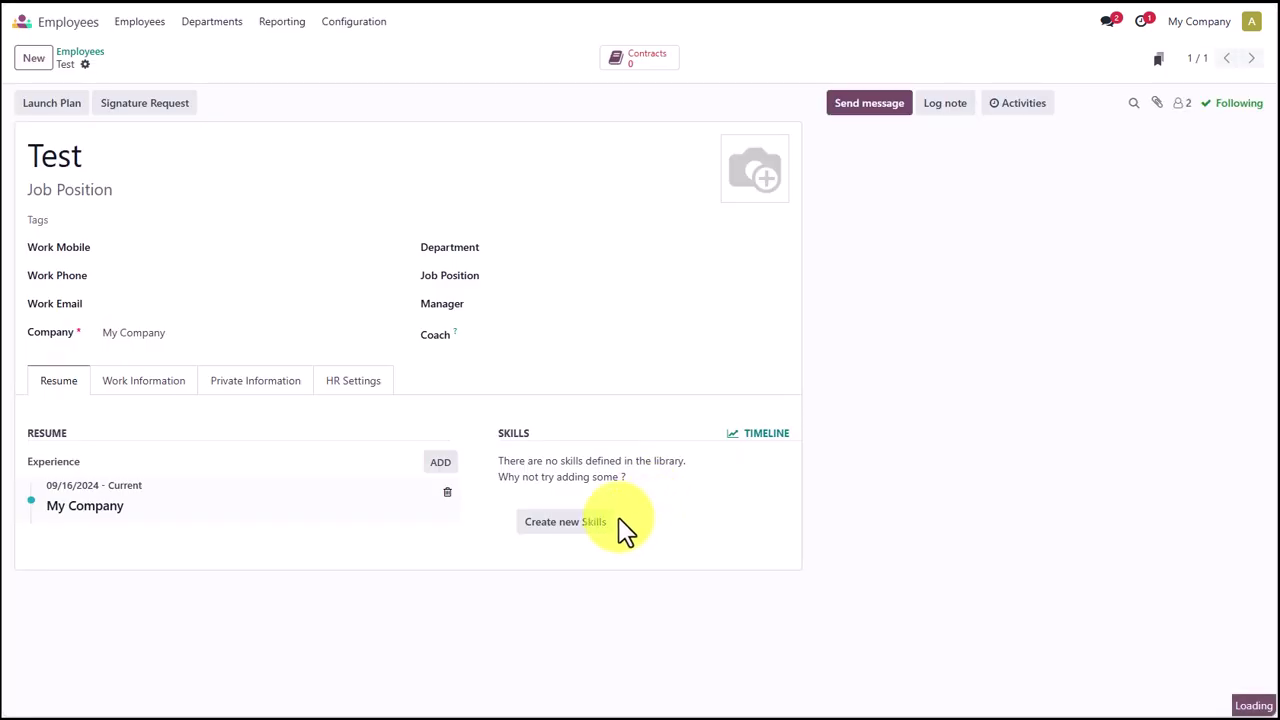
pyautogui.click(245, 390)
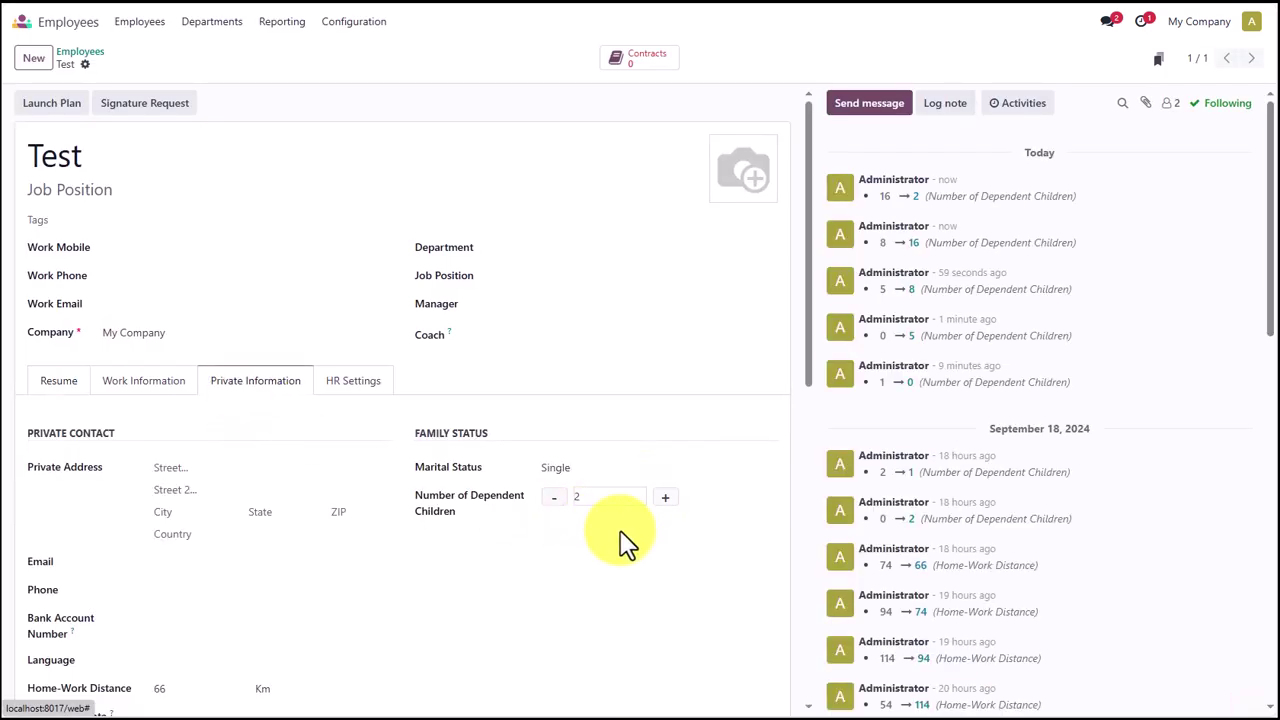